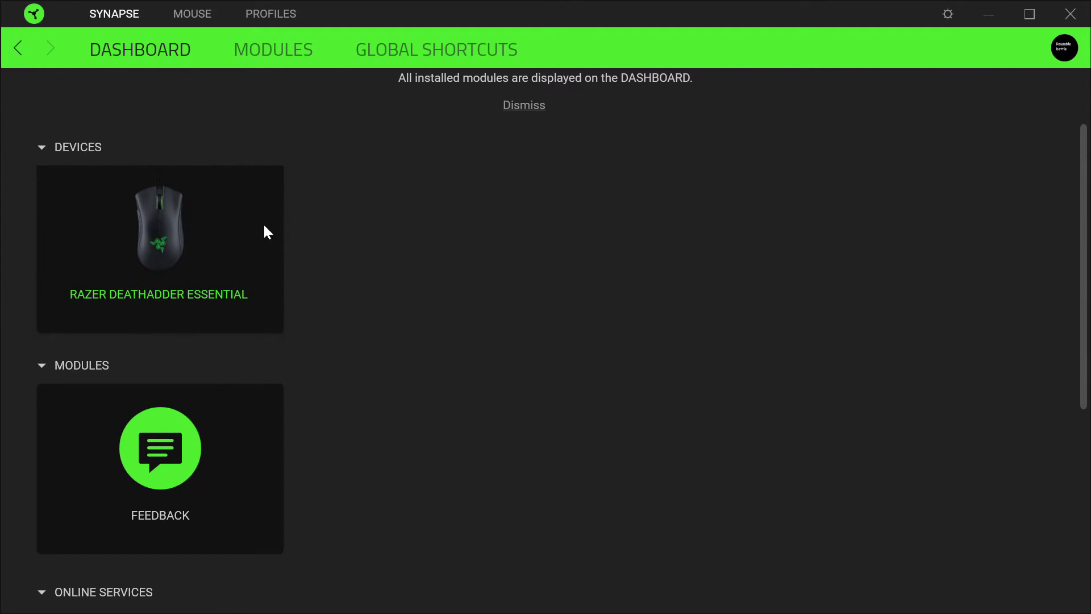
{"action": "left_click", "coordinate": [162, 236]}
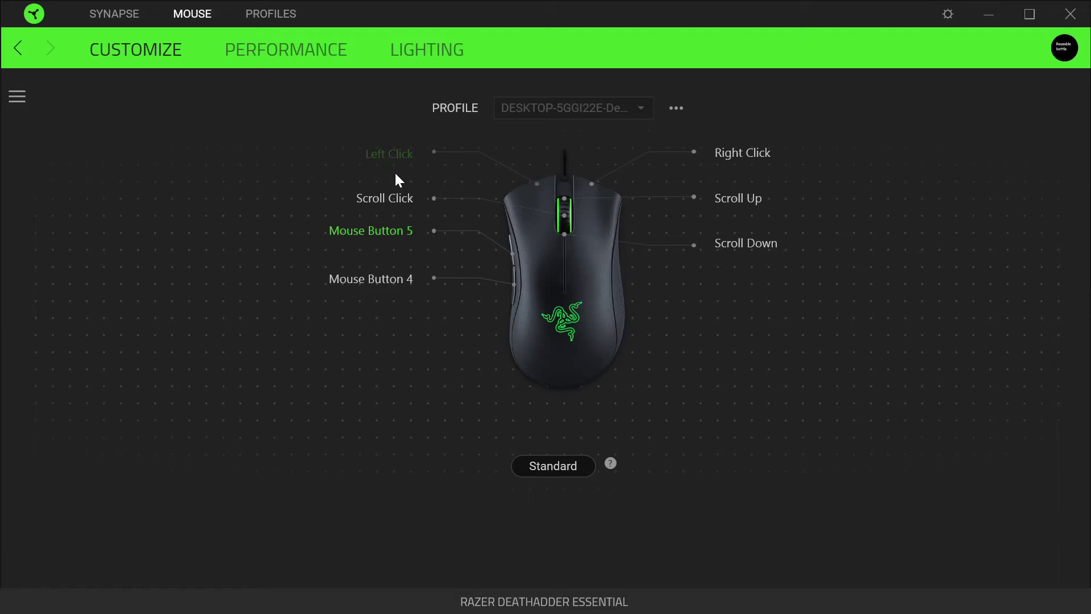
{"action": "left_click", "coordinate": [386, 201]}
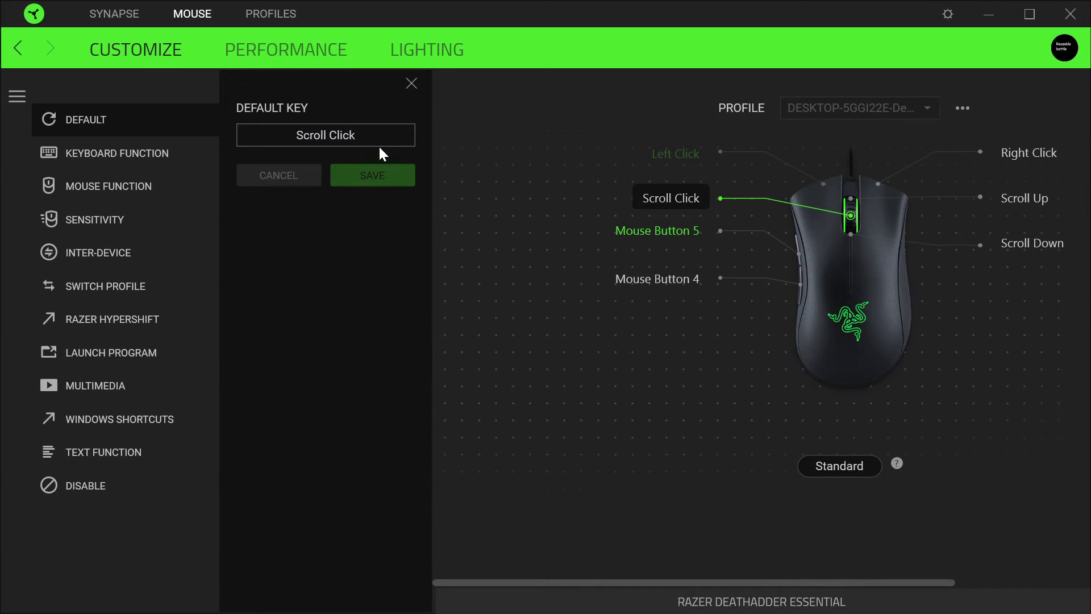
{"action": "left_click", "coordinate": [411, 83]}
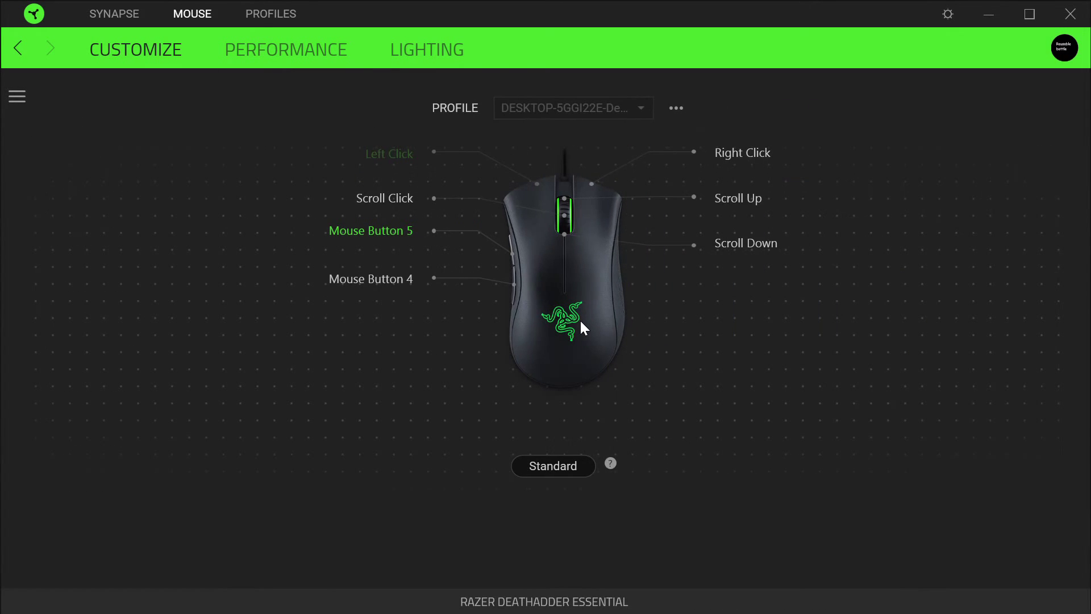
On the Hypershift layer, assign Double Click to the left mouse button and save
{"action": "left_click", "coordinate": [552, 474]}
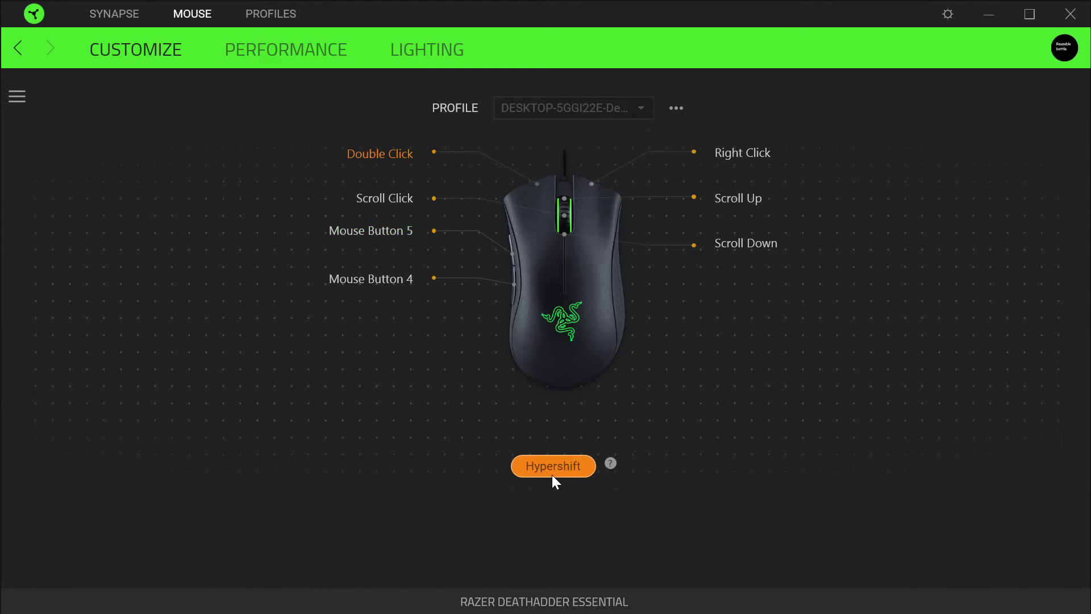
{"action": "left_click", "coordinate": [386, 157]}
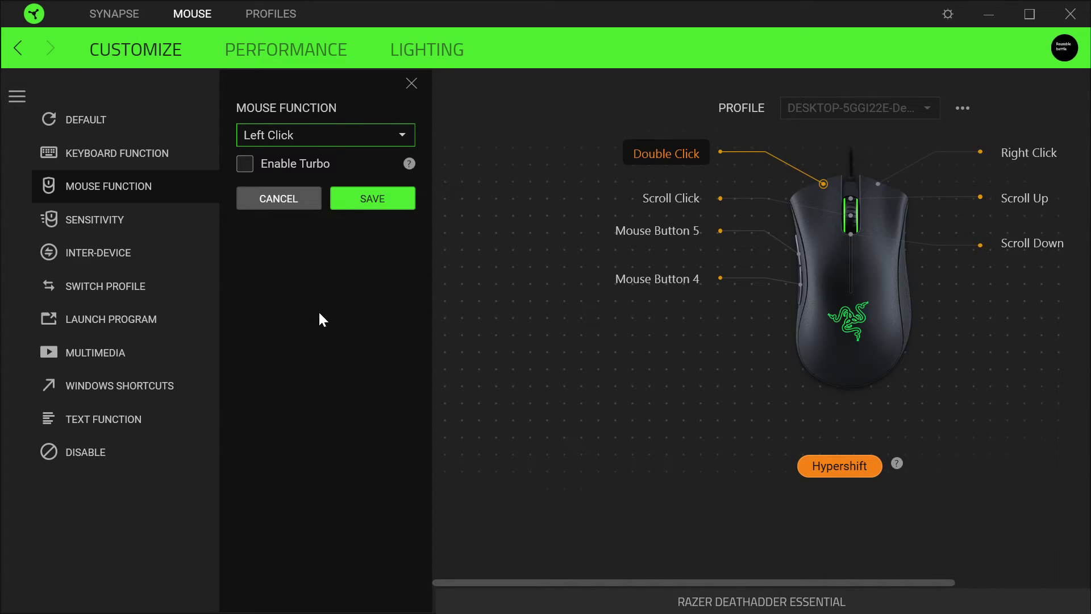
{"action": "left_click", "coordinate": [302, 251]}
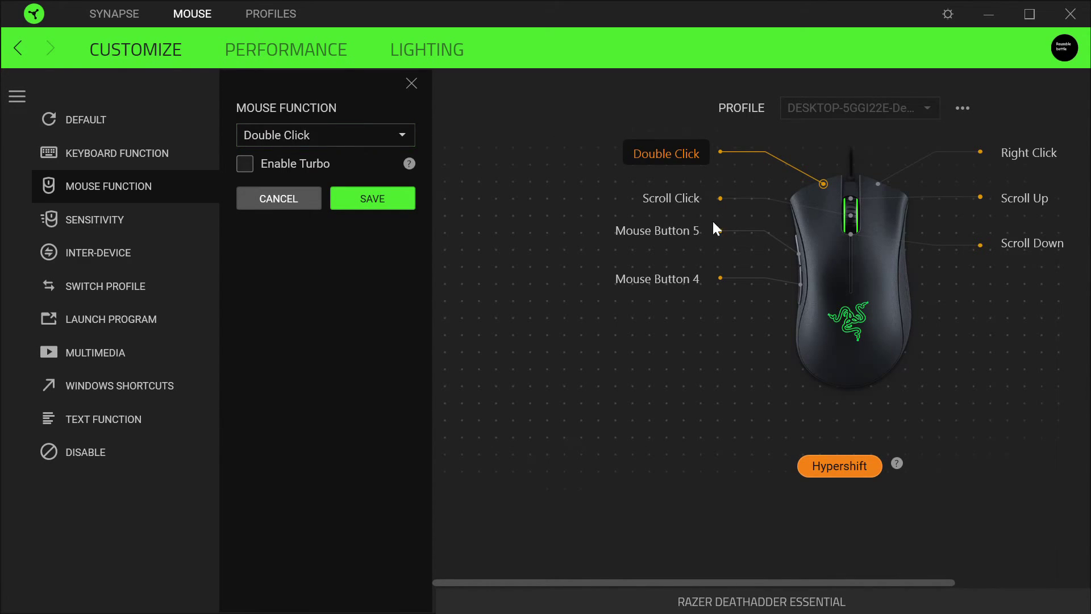
{"action": "left_click", "coordinate": [368, 198]}
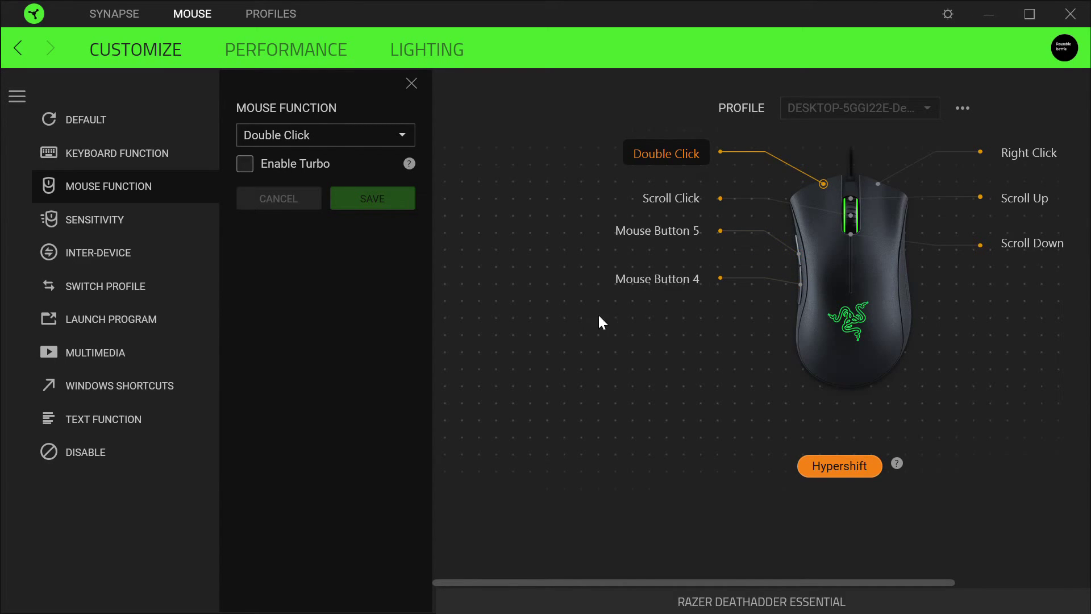
Give Mouse Button 5 a Left Click mouse function with turbo at maximum speed 20
{"action": "left_click", "coordinate": [658, 242]}
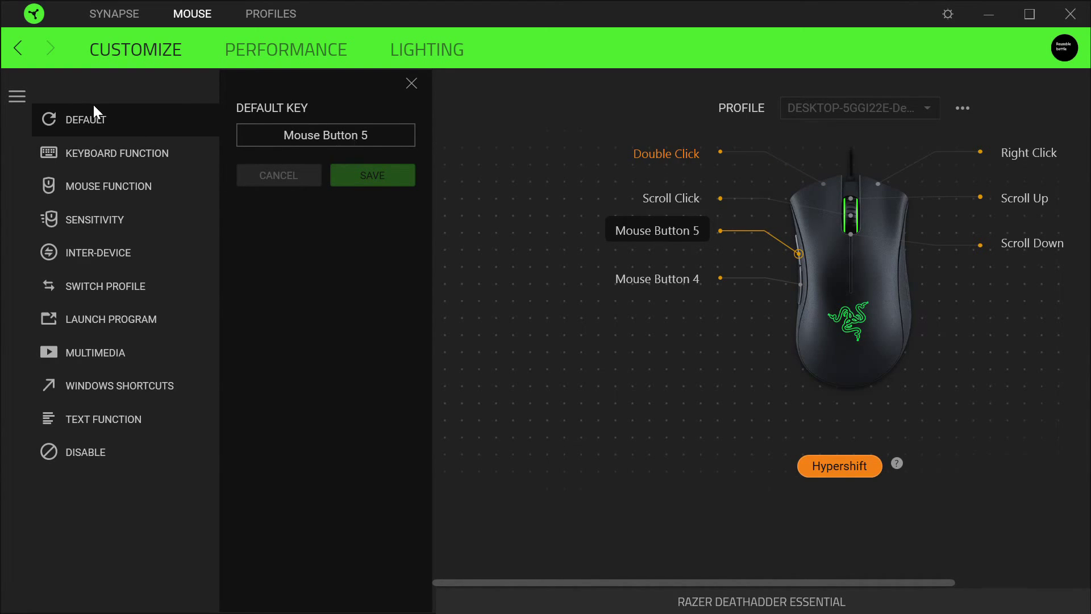
{"action": "left_click", "coordinate": [139, 196]}
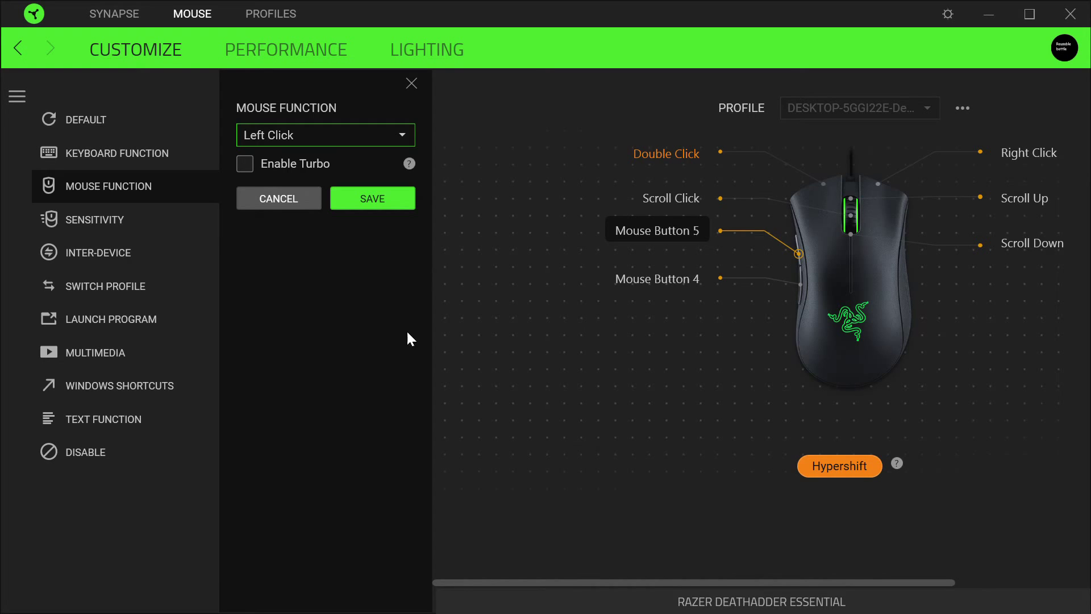
{"action": "left_click", "coordinate": [246, 169]}
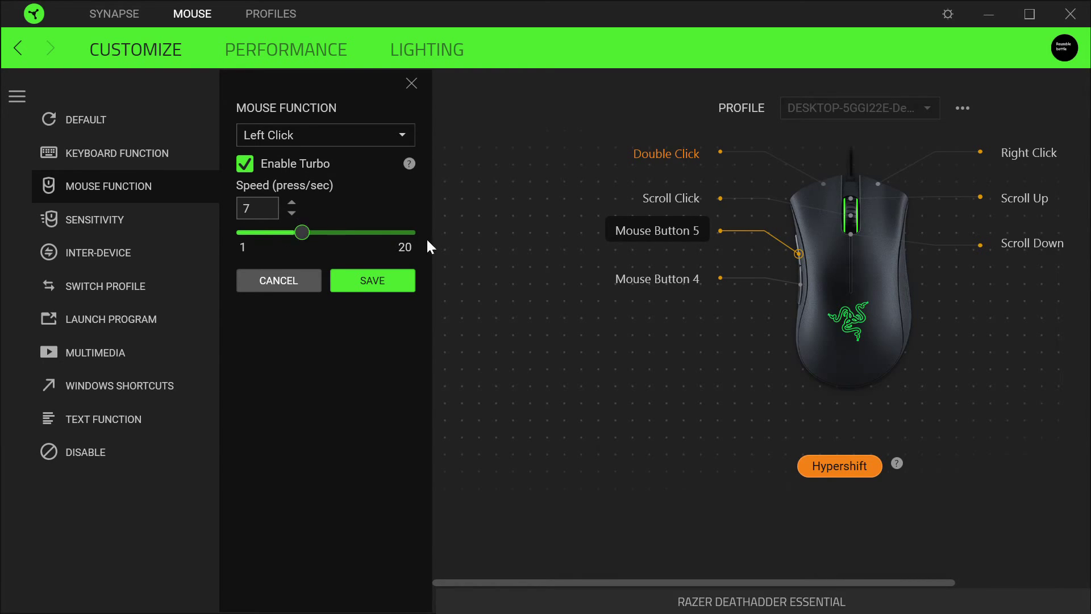
{"action": "left_click_drag", "start_coordinate": [427, 245], "coordinate": [495, 250]}
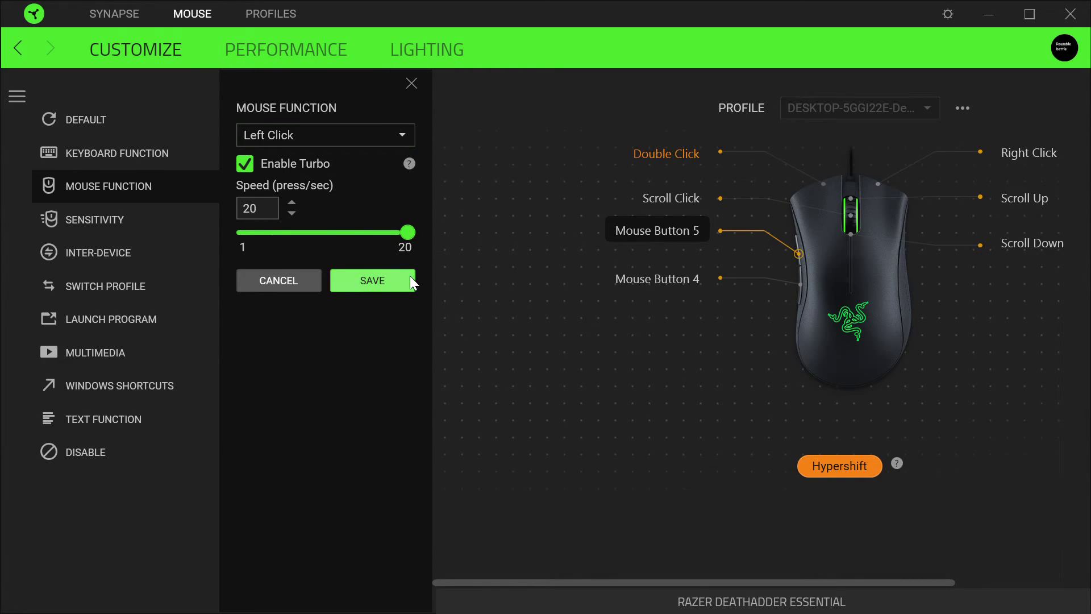
Retype the turbo speed value, trying 8 before settling on 20
{"action": "left_click", "coordinate": [261, 214]}
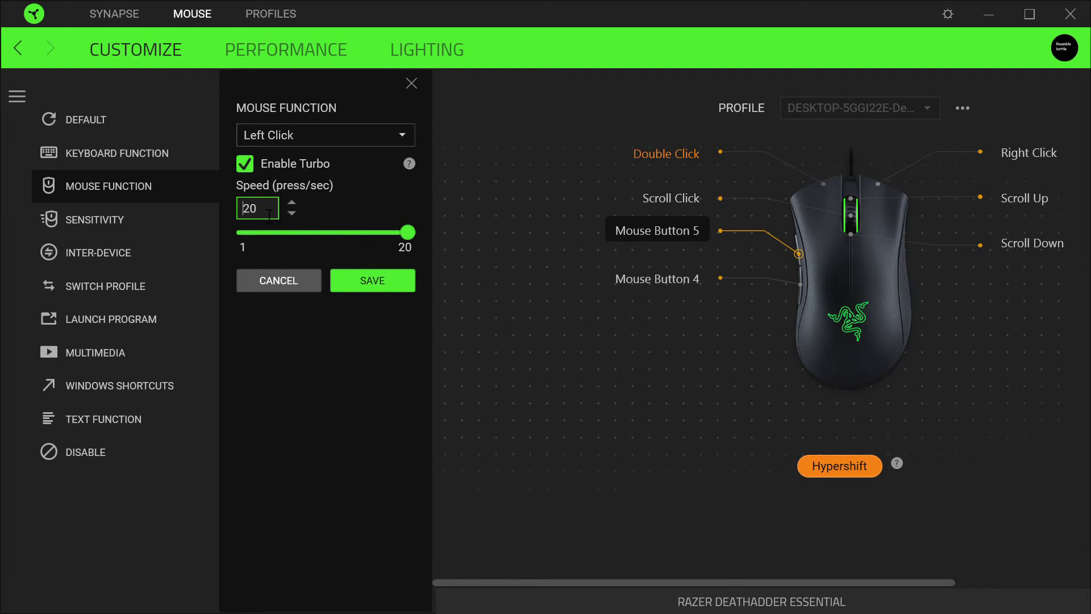
{"action": "key", "text": "BackSpace"}
{"action": "key", "text": "BackSpace"}
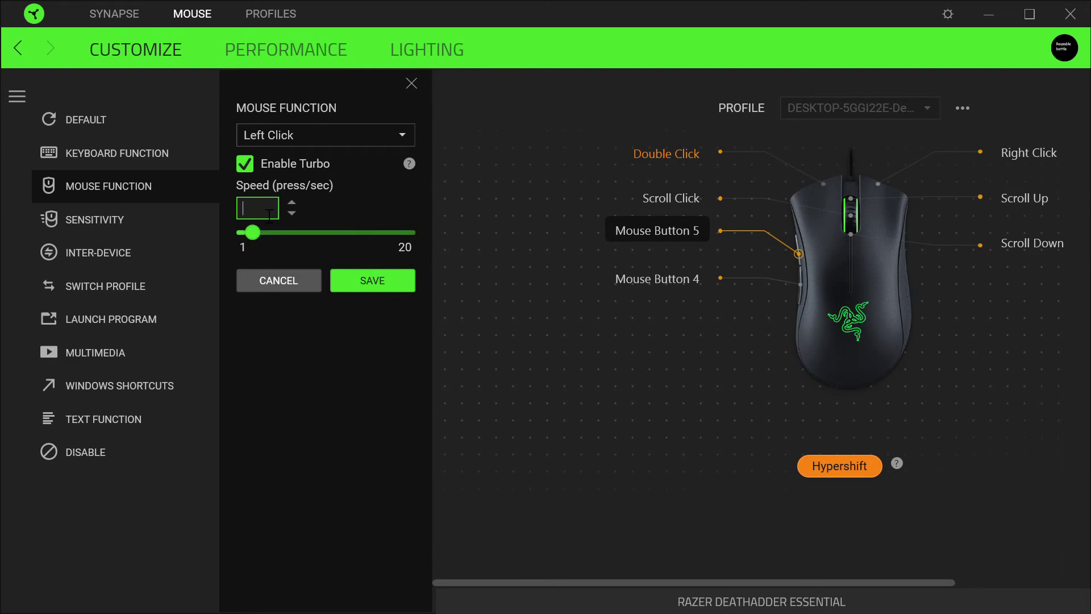
{"action": "type", "text": "8"}
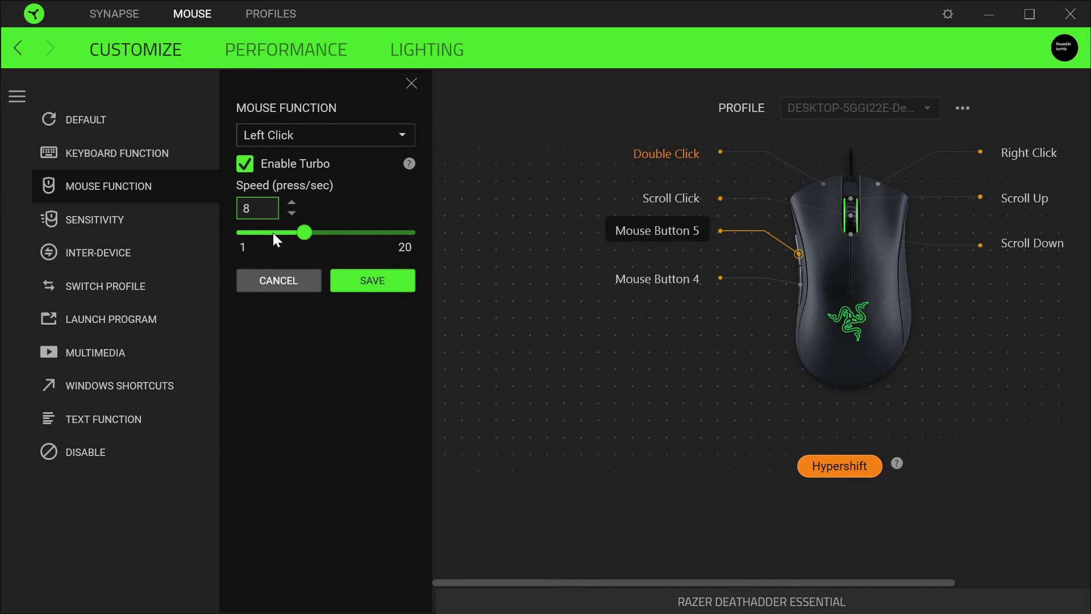
{"action": "key", "text": "BackSpace"}
{"action": "type", "text": "20"}
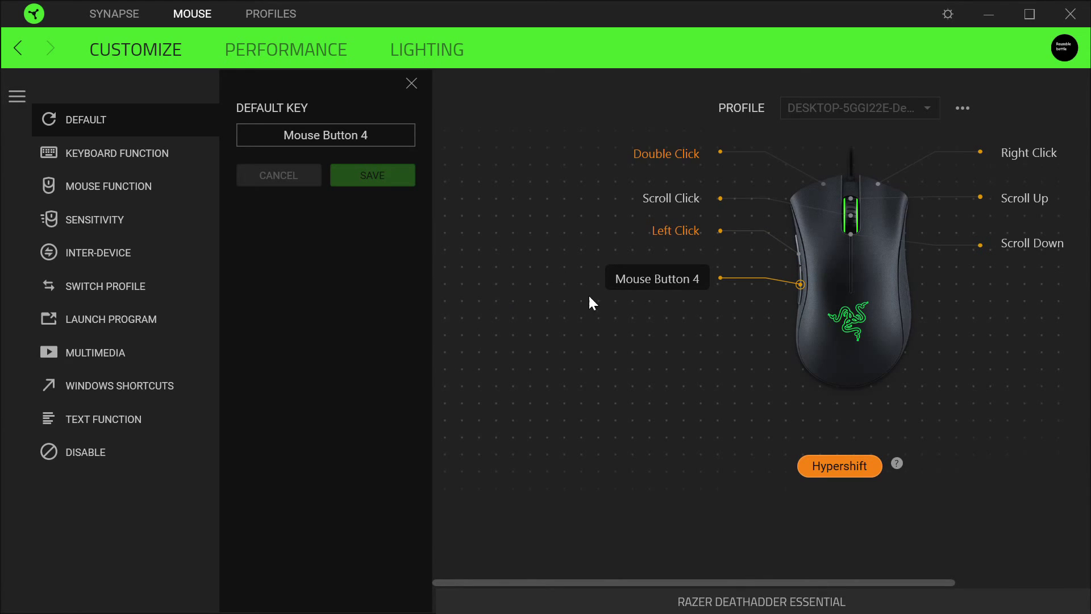
Turn off turbo on the side button and set its function back to Mouse Button 5, saving both
{"action": "left_click", "coordinate": [665, 232]}
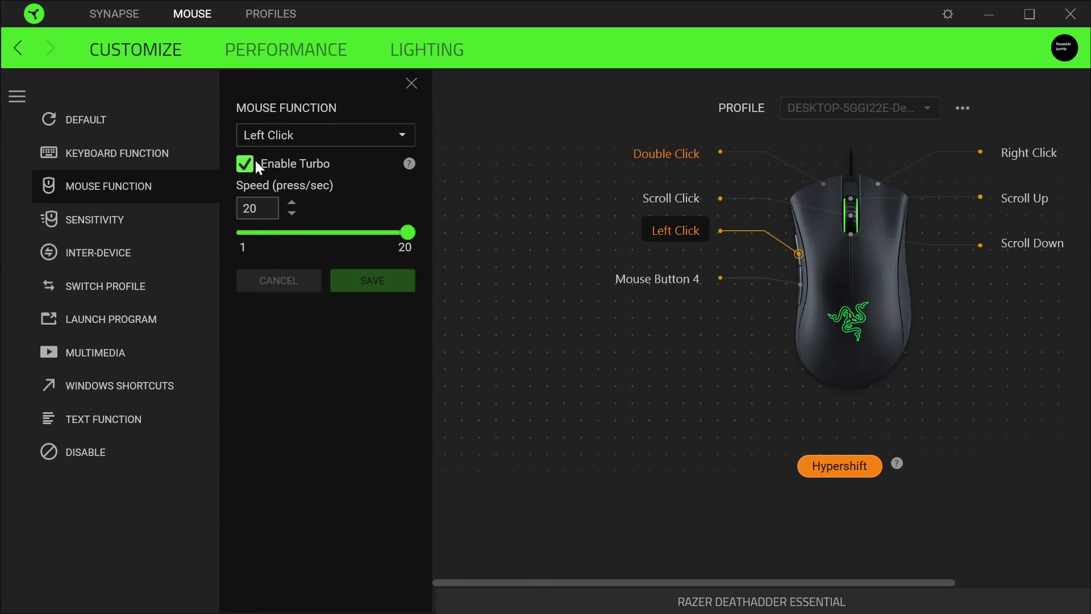
{"action": "left_click", "coordinate": [238, 162]}
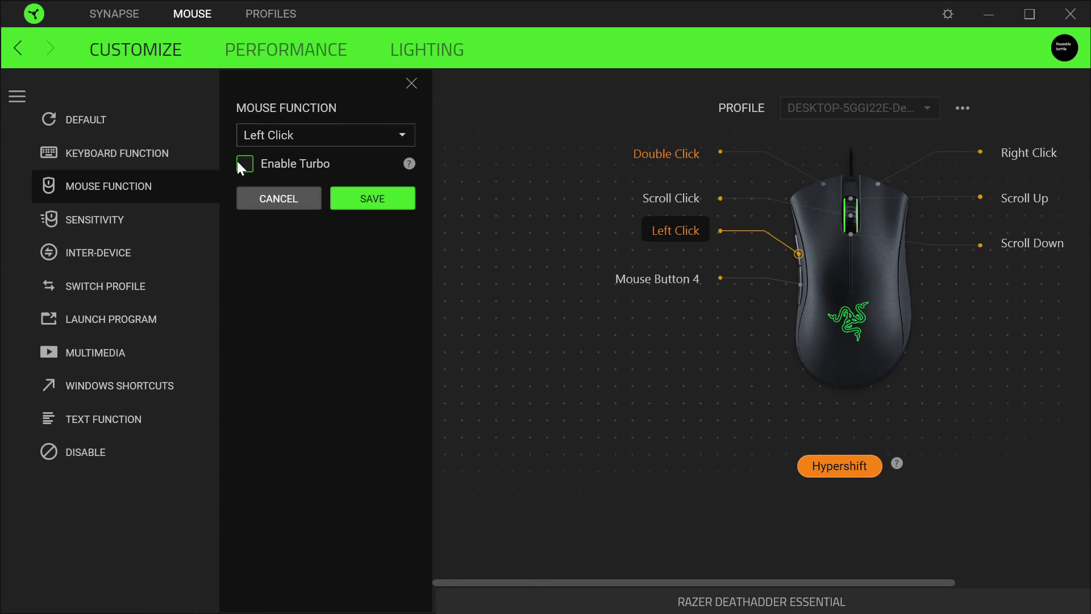
{"action": "left_click", "coordinate": [359, 188]}
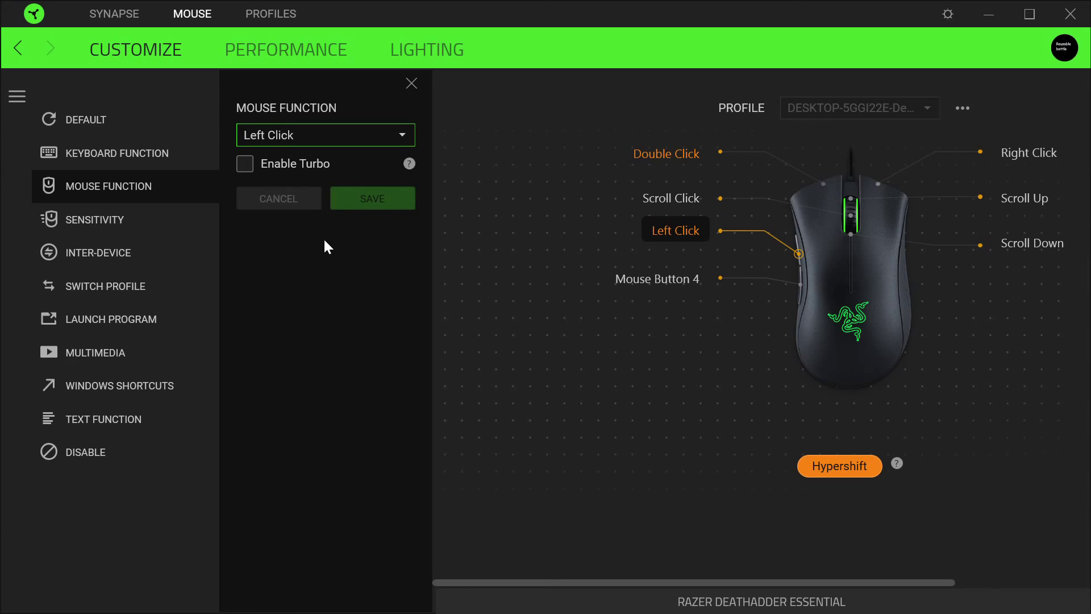
{"action": "key", "text": "Down"}
{"action": "key", "text": "Down"}
{"action": "key", "text": "Down"}
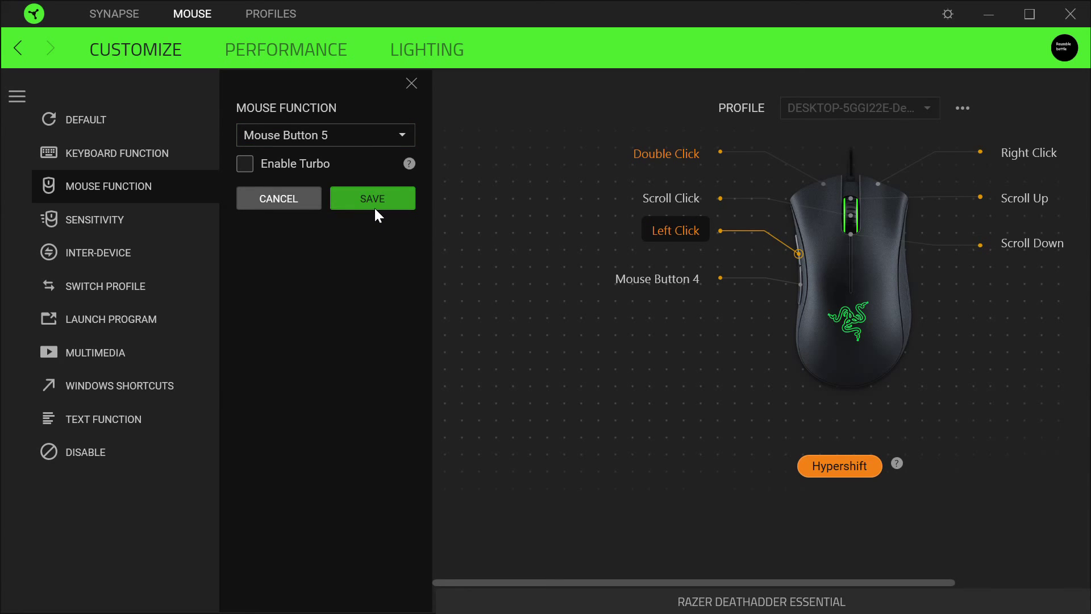
{"action": "left_click", "coordinate": [373, 207]}
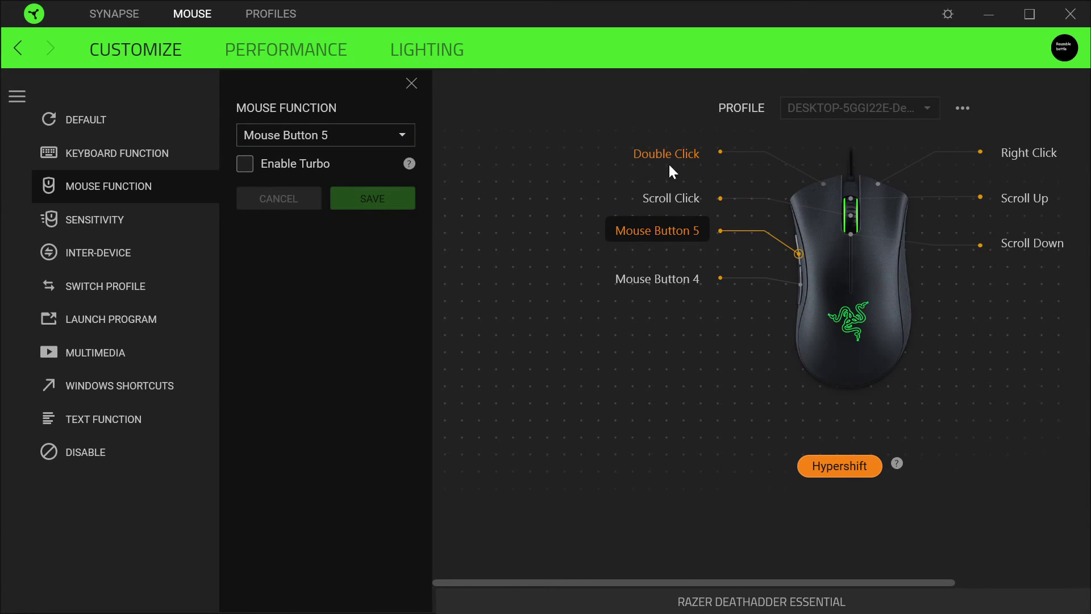